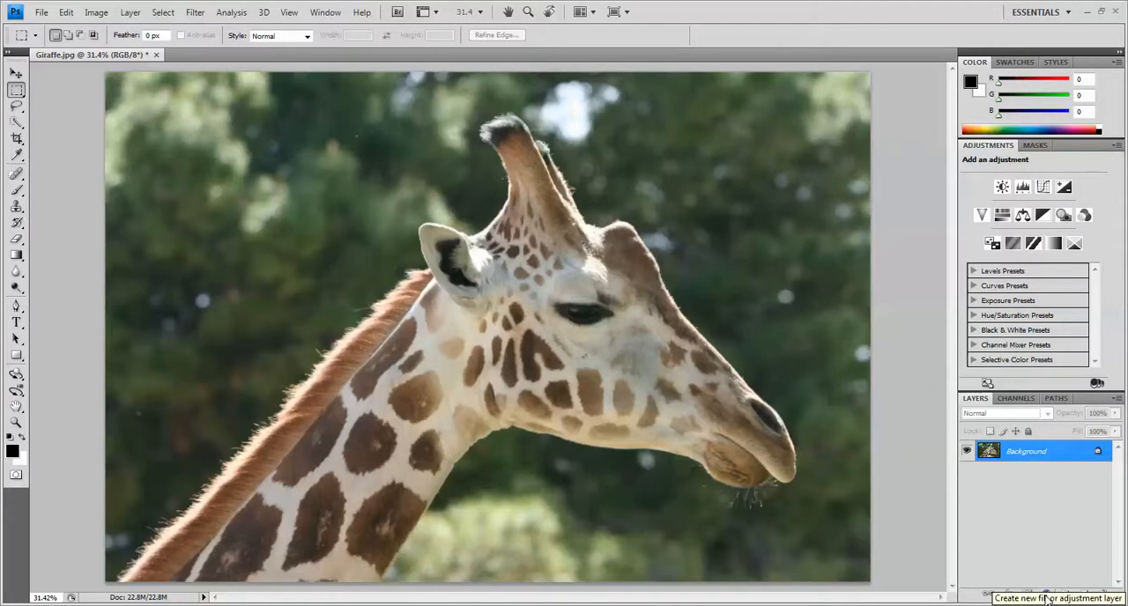
# Add a Gradient Map adjustment layer above the giraffe photo.
pyautogui.click(1046, 597)
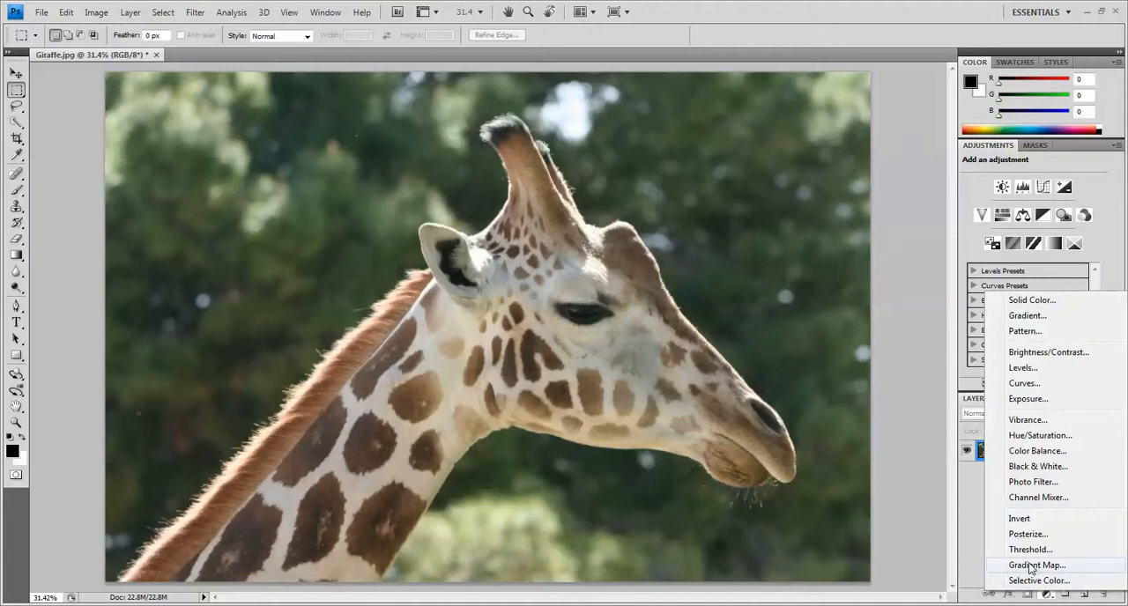
pyautogui.click(970, 553)
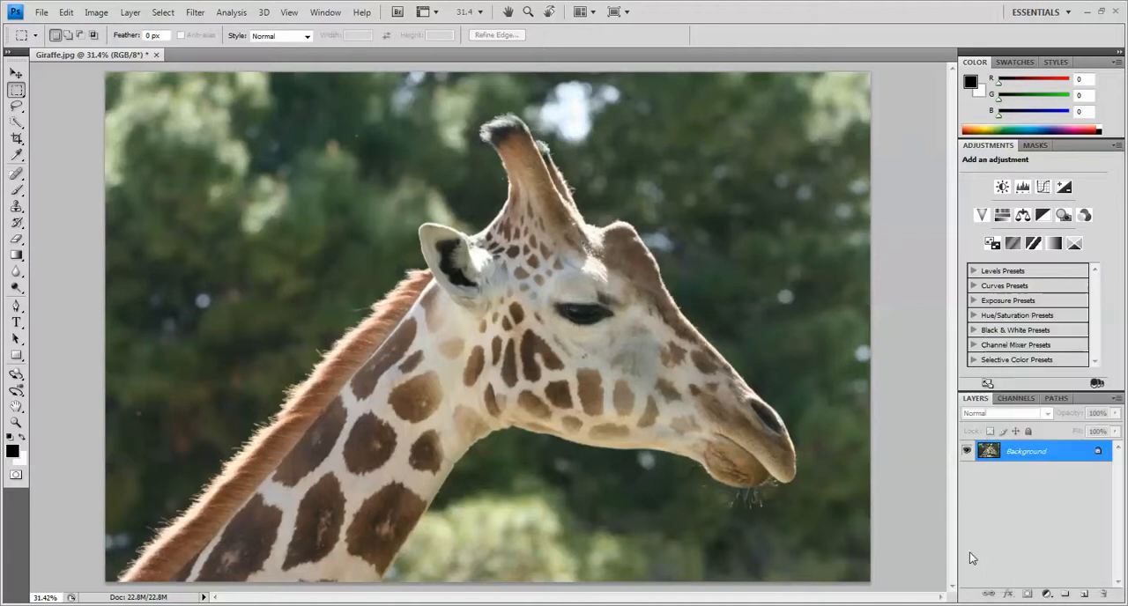
pyautogui.click(1054, 246)
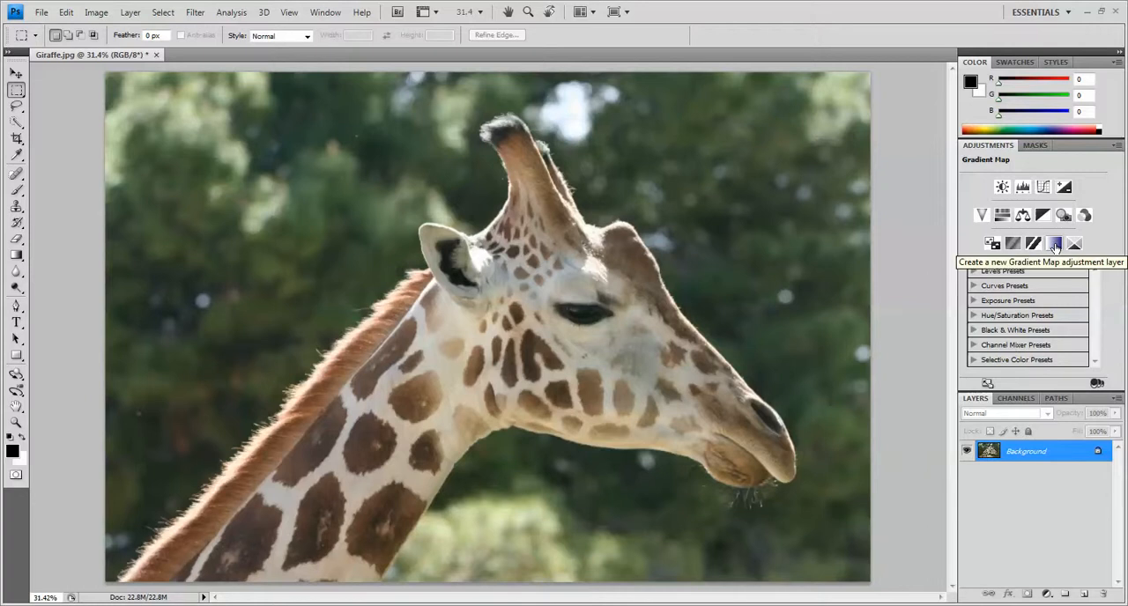
pyautogui.click(1057, 248)
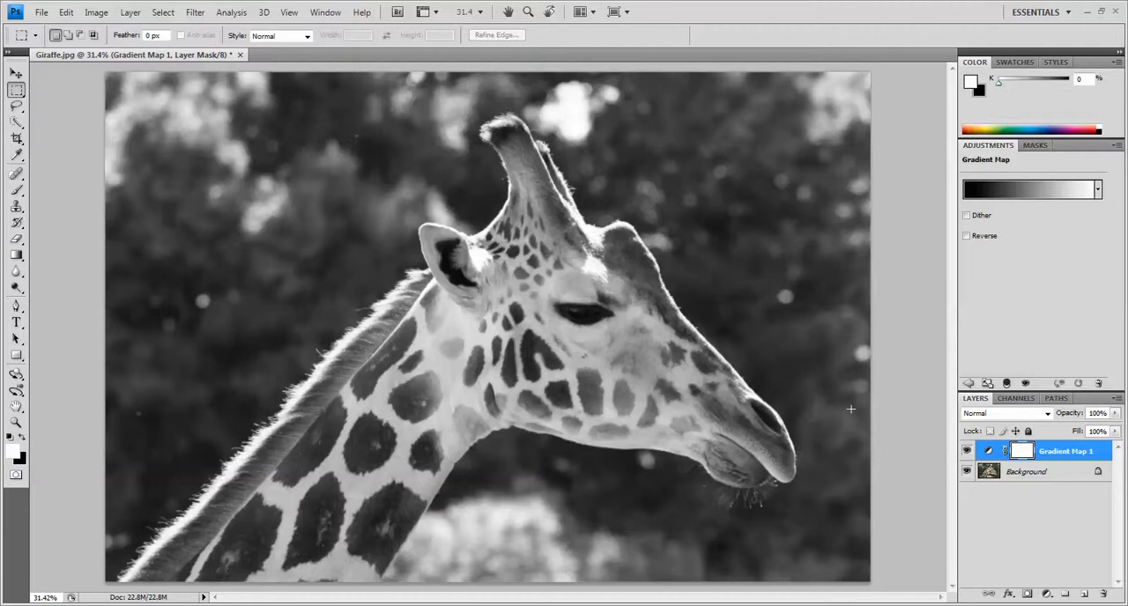
# Try several multicolour presets on the Gradient Map and settle on the blue-to-green Spectrum preset.
pyautogui.click(1098, 189)
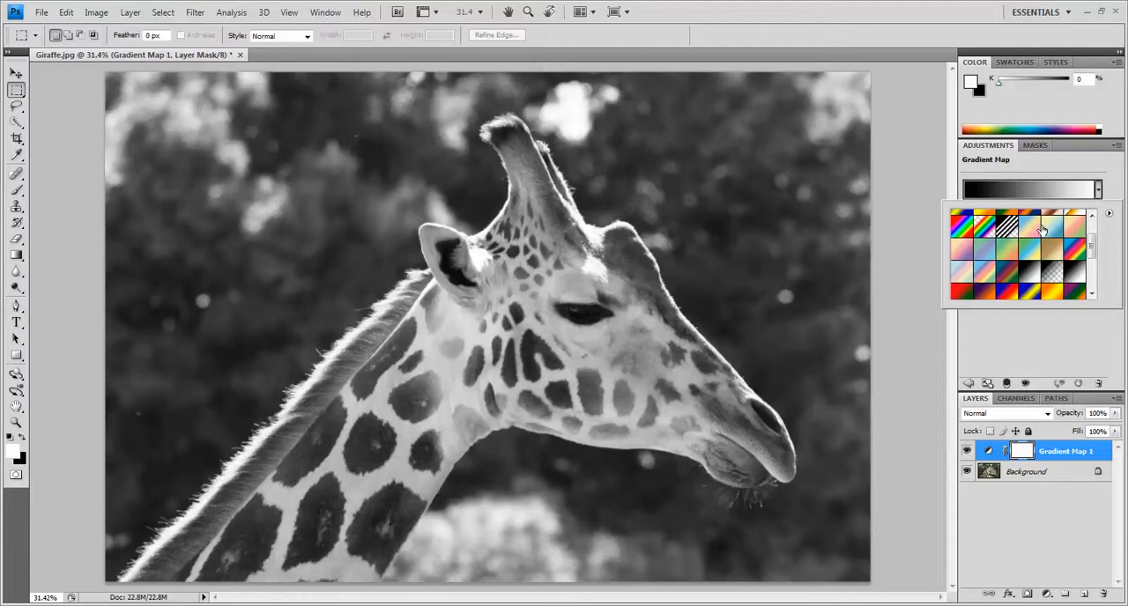
pyautogui.scroll(2, 1039, 232)
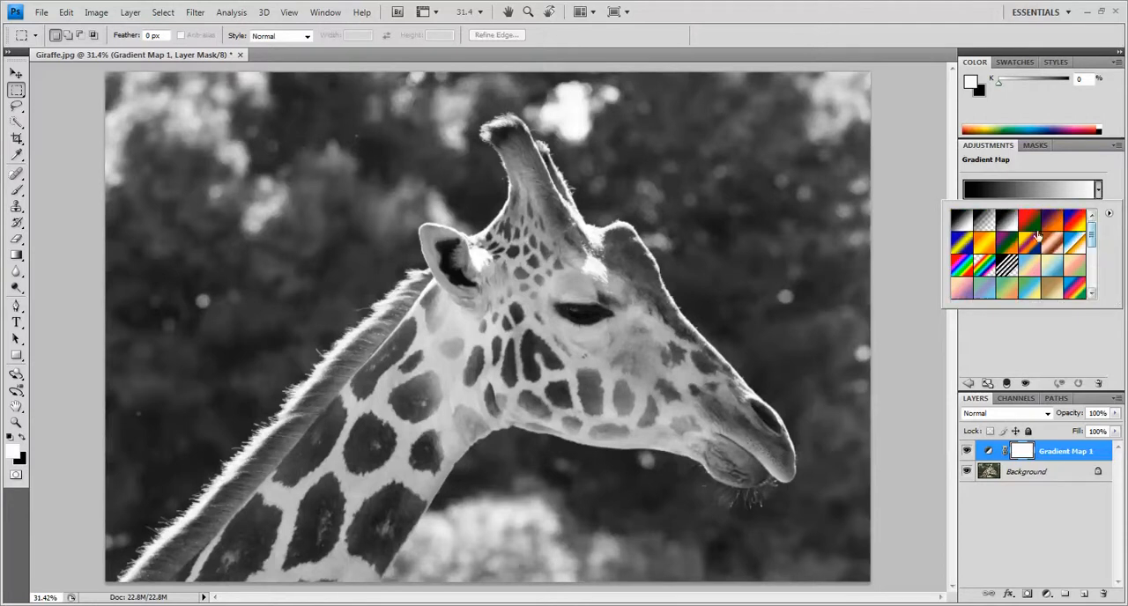
pyautogui.click(1029, 223)
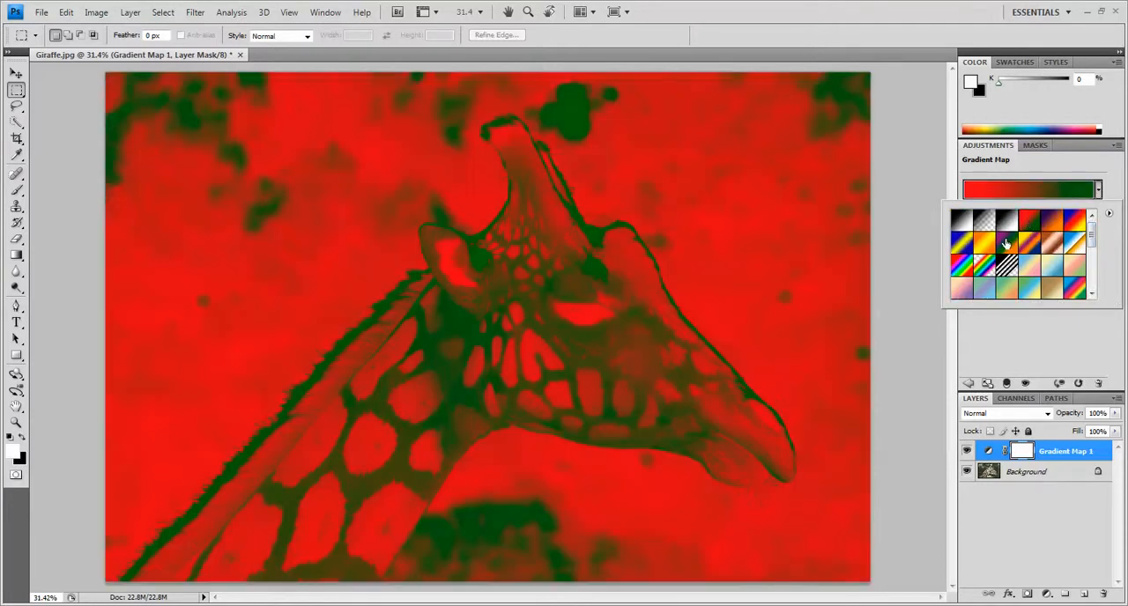
pyautogui.click(1006, 244)
pyautogui.click(1029, 245)
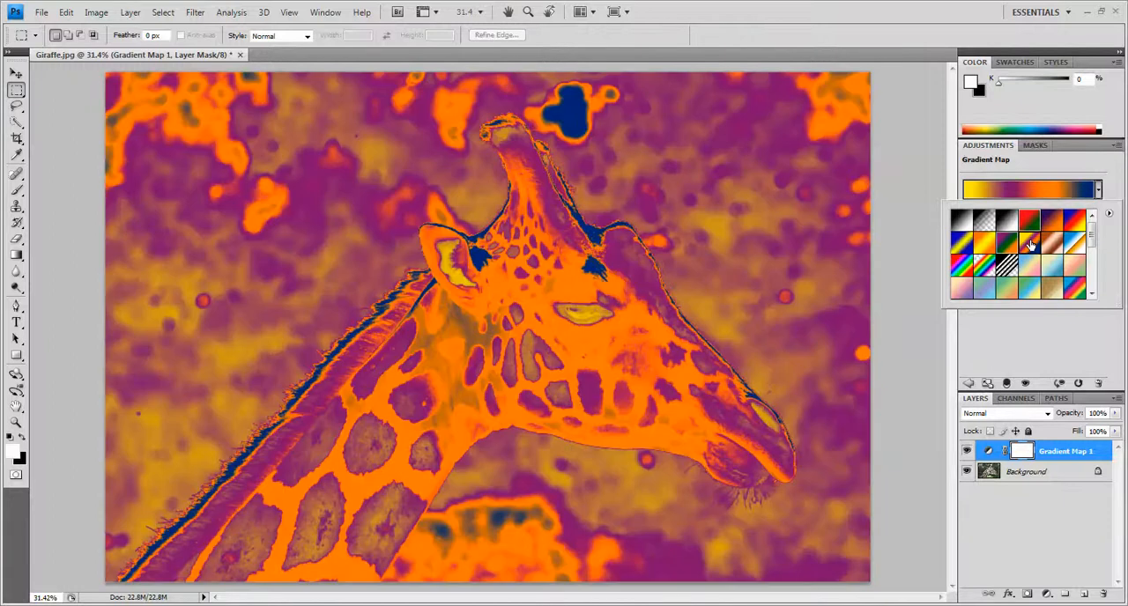
pyautogui.scroll(-2, 1093, 251)
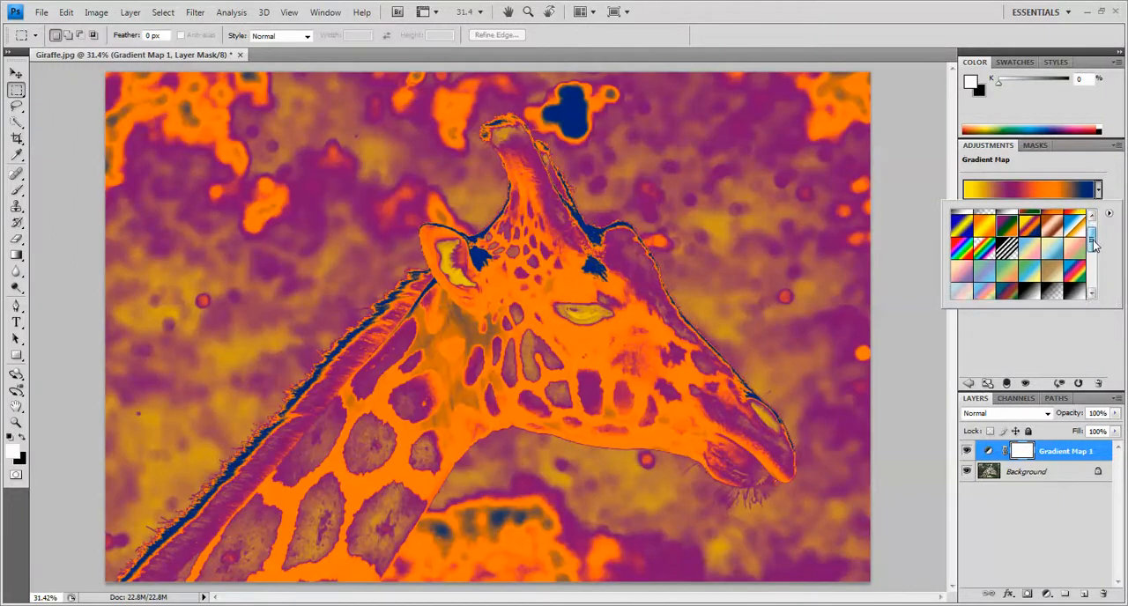
pyautogui.click(1075, 255)
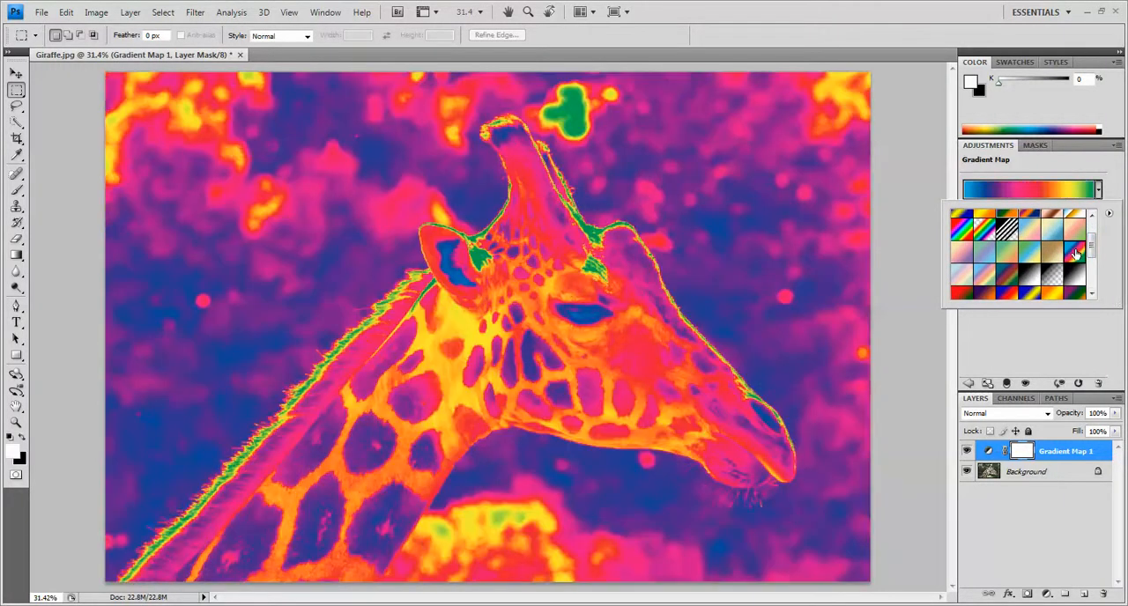
pyautogui.click(1115, 185)
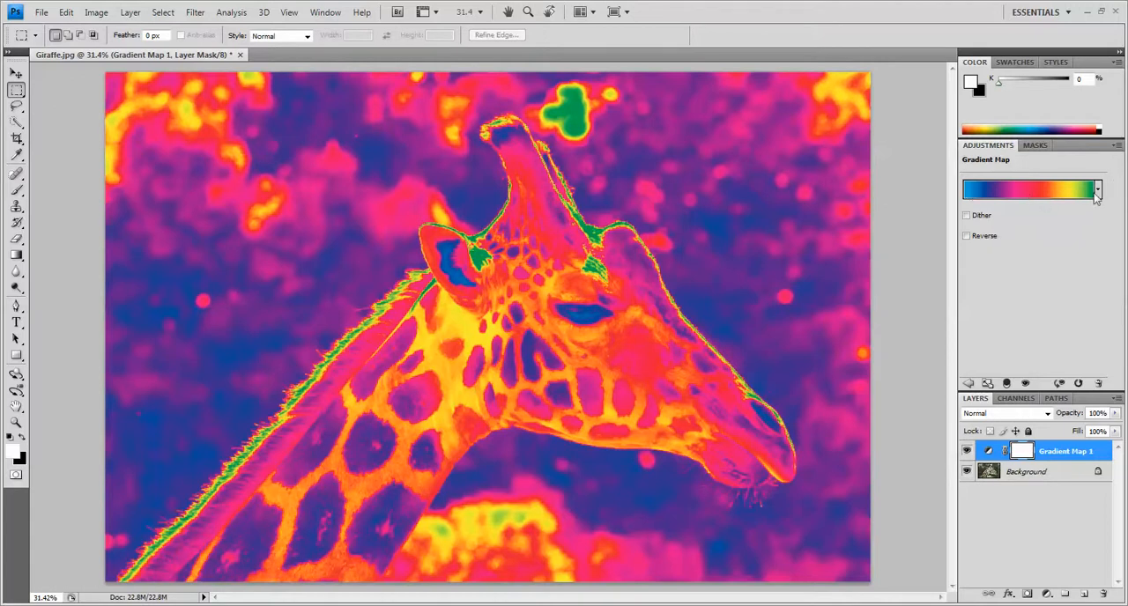
# Edit the gradient by moving the red stop to 48%, the yellow stop closer to it, and the green end stop to 81%.
pyautogui.click(1031, 191)
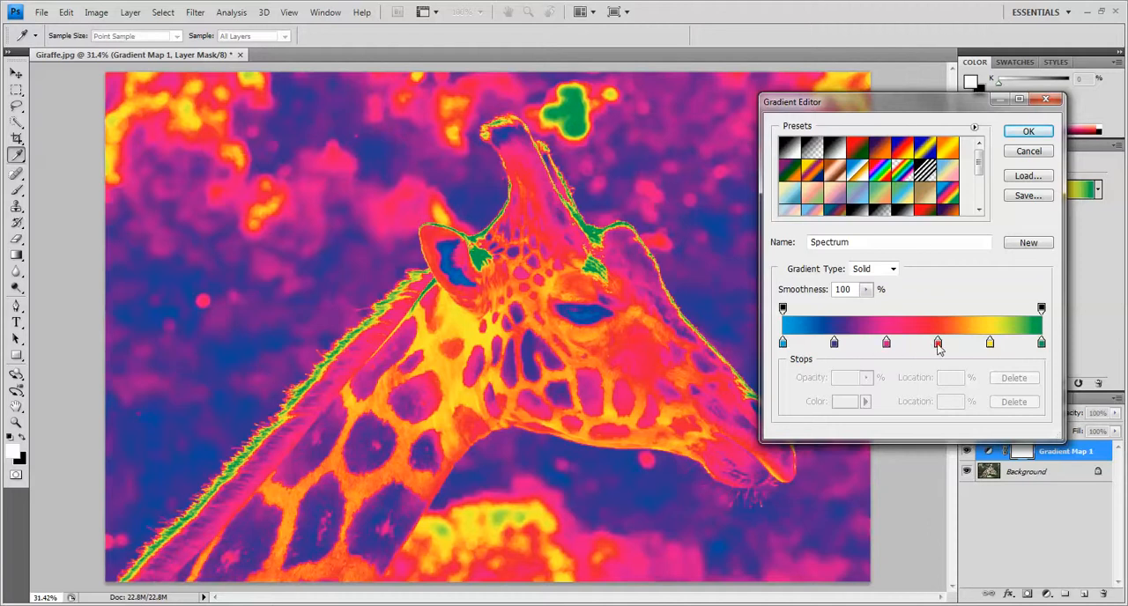
pyautogui.moveTo(938, 343); pyautogui.dragTo(909, 347)
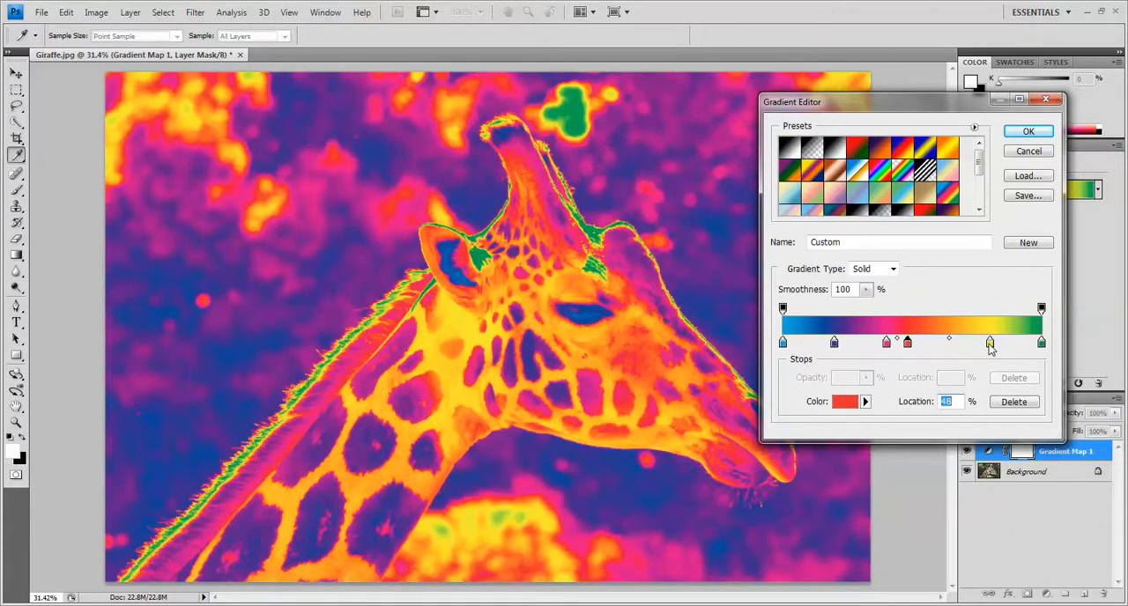
pyautogui.moveTo(990, 347); pyautogui.dragTo(966, 348)
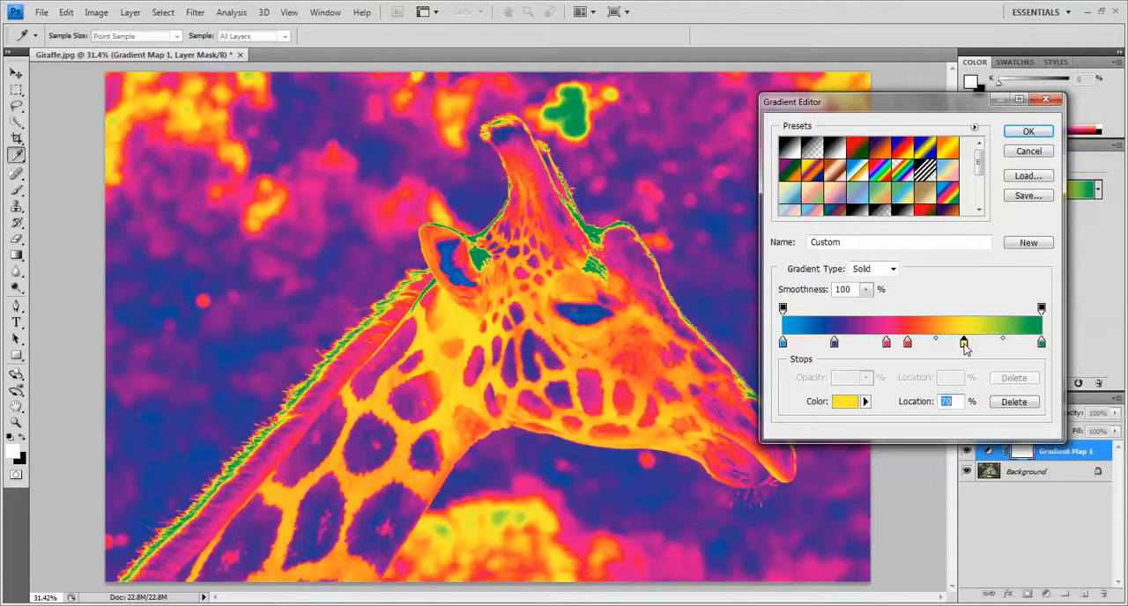
pyautogui.moveTo(1044, 346); pyautogui.dragTo(993, 343)
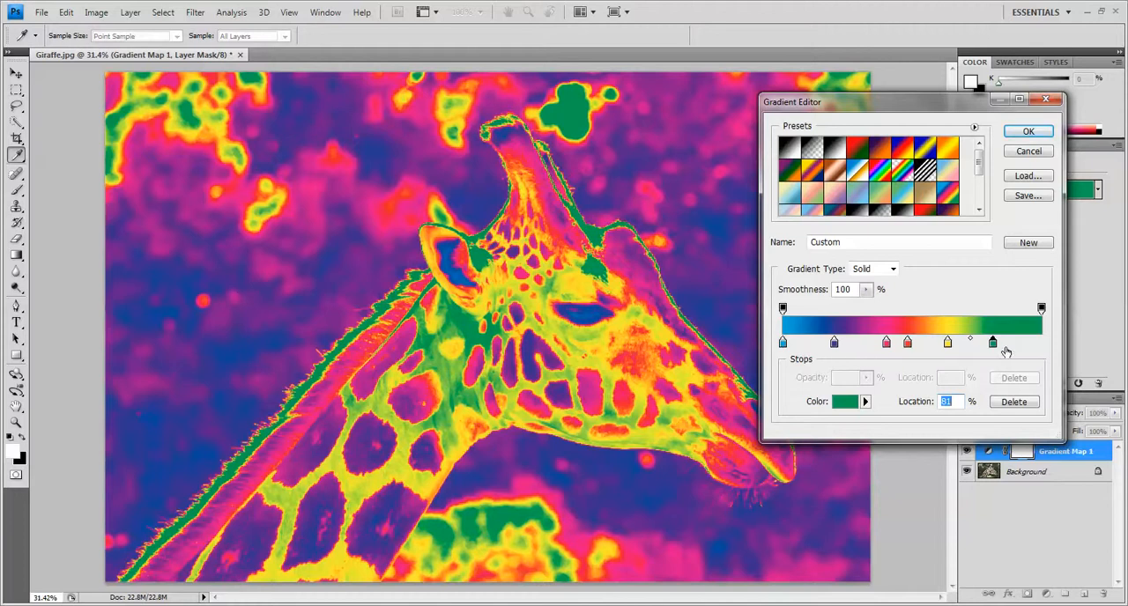
# Add a colour stop at 94% near the gradient's highlight end and make it white (ffffff).
pyautogui.click(1026, 349)
pyautogui.doubleClick(1026, 345)
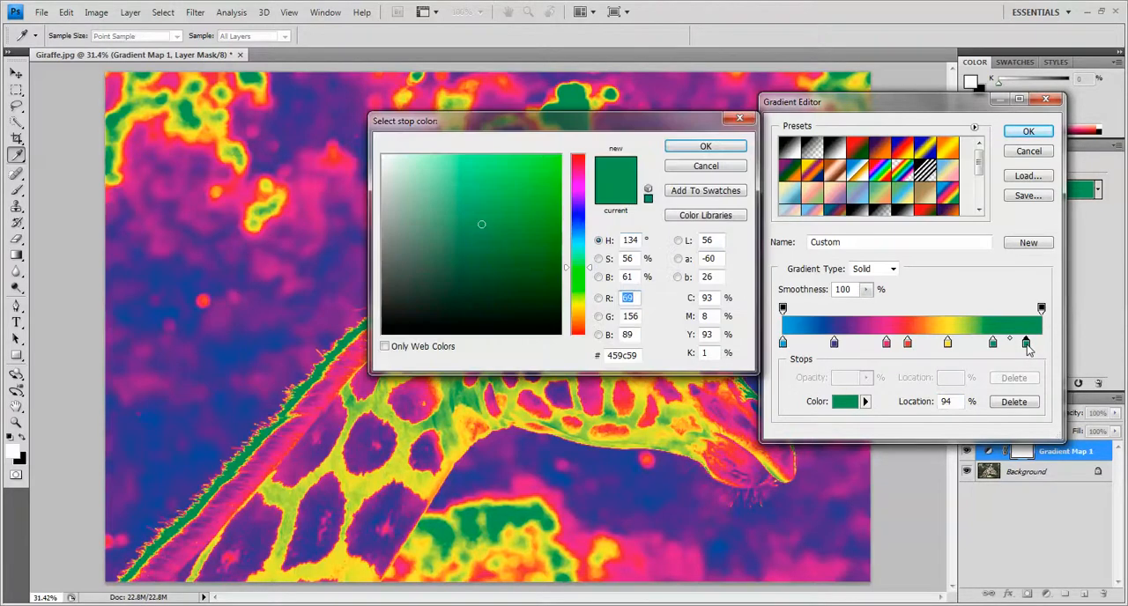
pyautogui.click(384, 157)
pyautogui.click(648, 201)
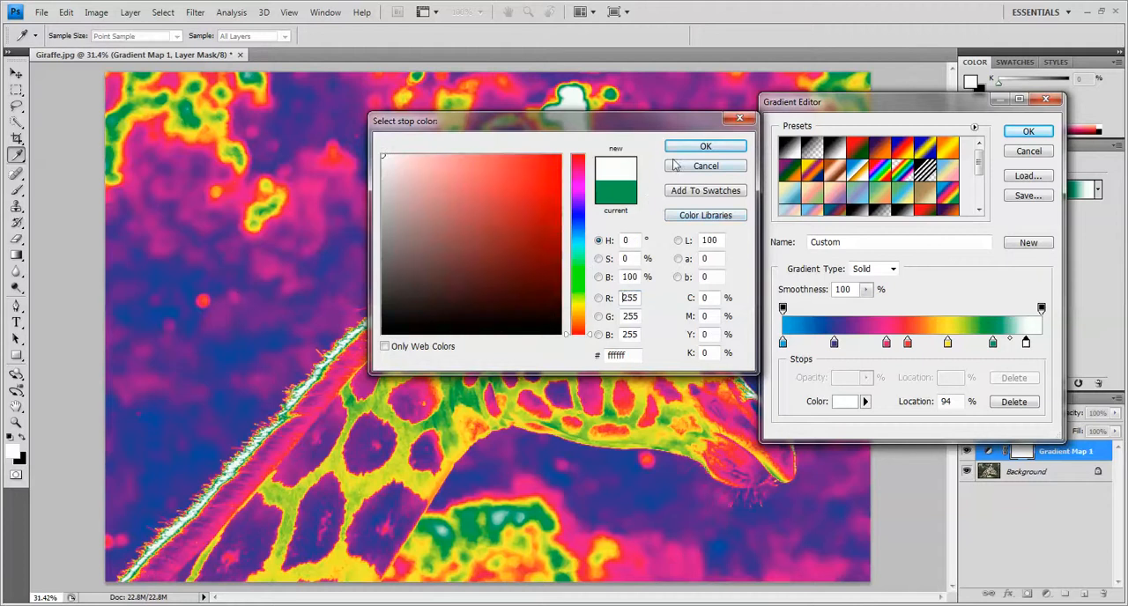
pyautogui.click(709, 146)
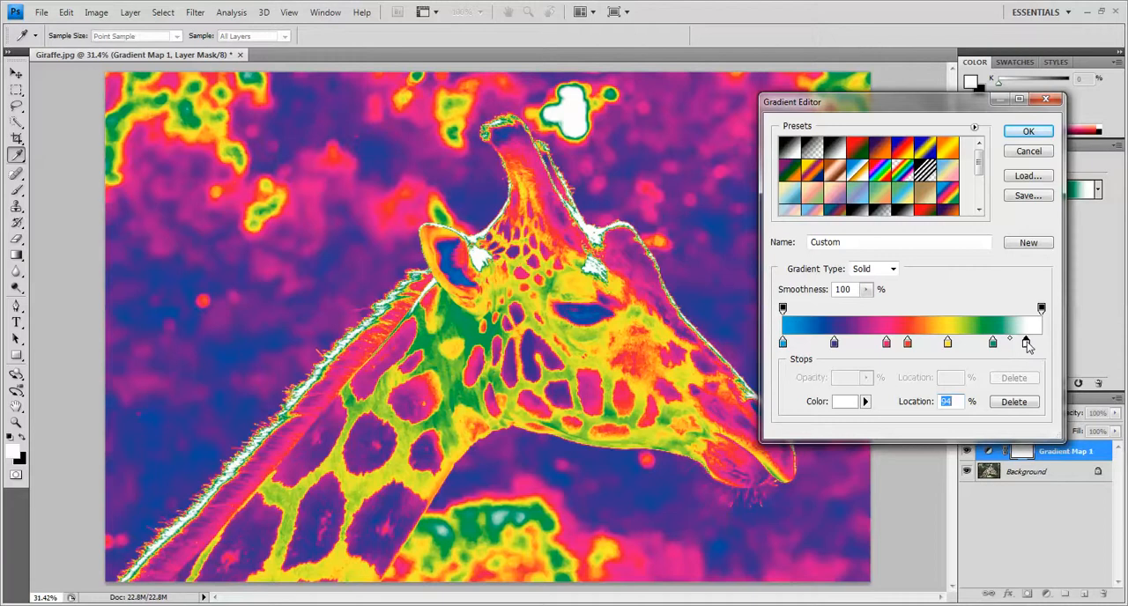
# Shift the white, green and yellow stops slightly toward the shadow end, move the pink stop to 35%, and apply the gradient.
pyautogui.moveTo(1027, 345); pyautogui.dragTo(874, 344)
pyautogui.click(993, 343)
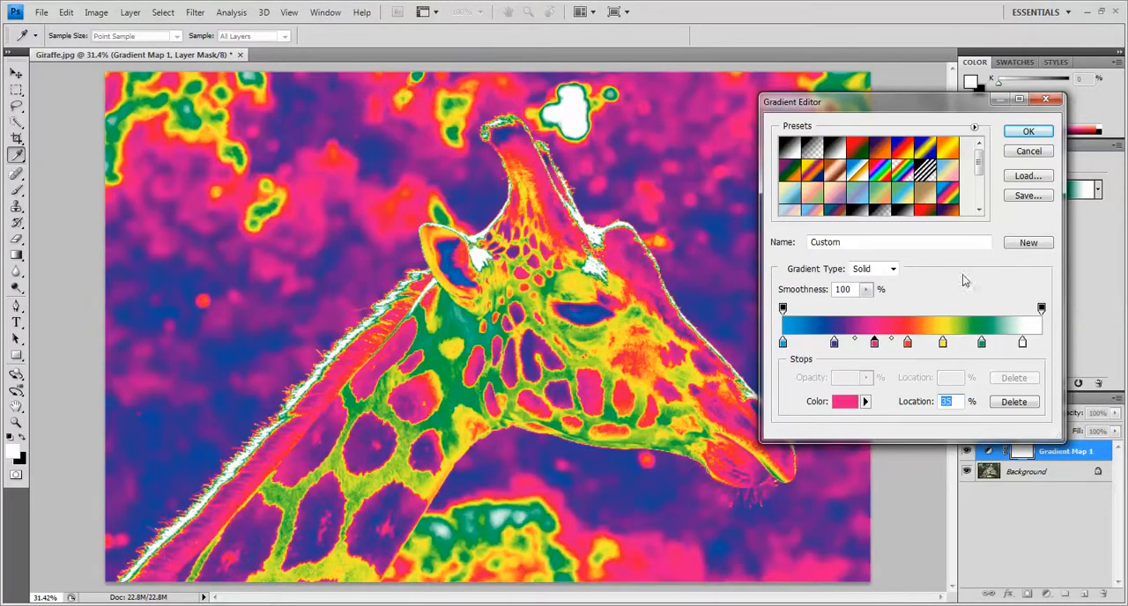
pyautogui.click(1026, 131)
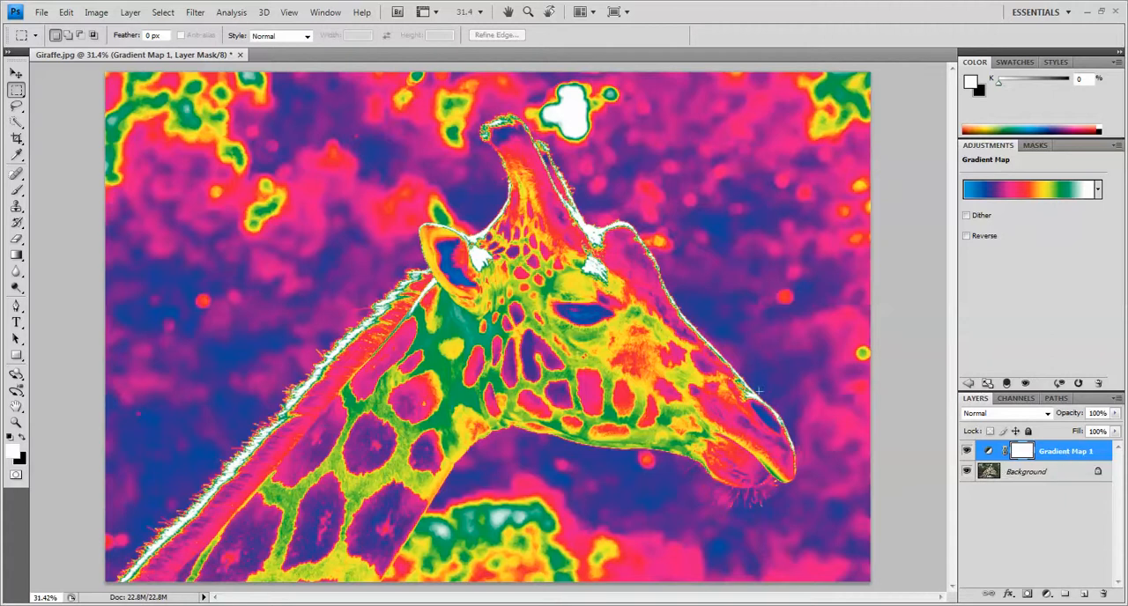
# Save the layered image as a Photoshop PSD named "Gradient Map" plus the author's first name, with maximized compatibility.
pyautogui.click(41, 14)
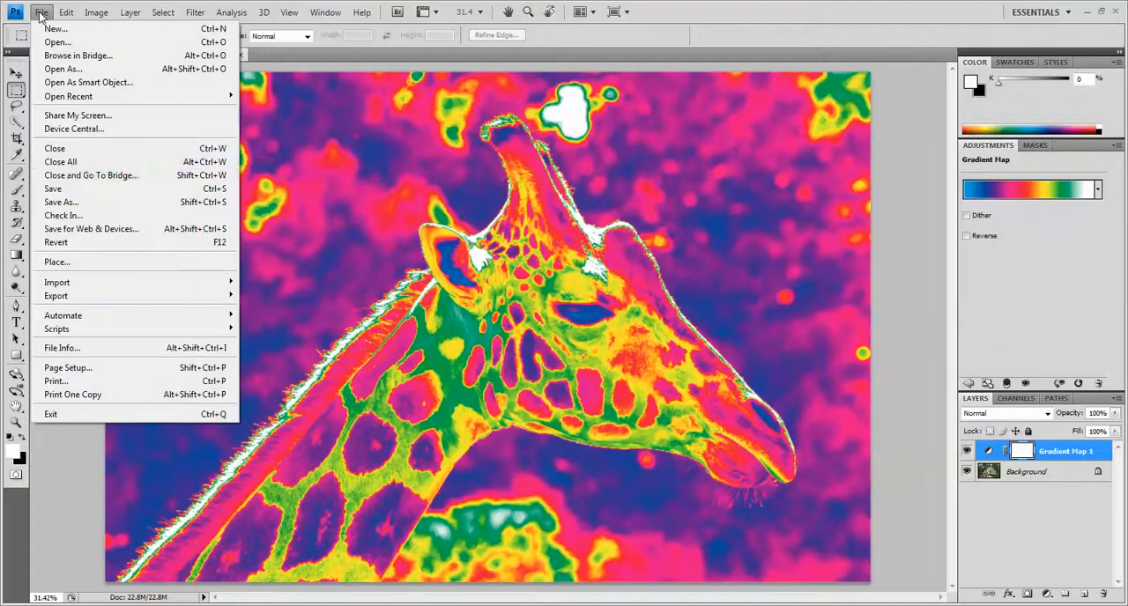
pyautogui.click(75, 202)
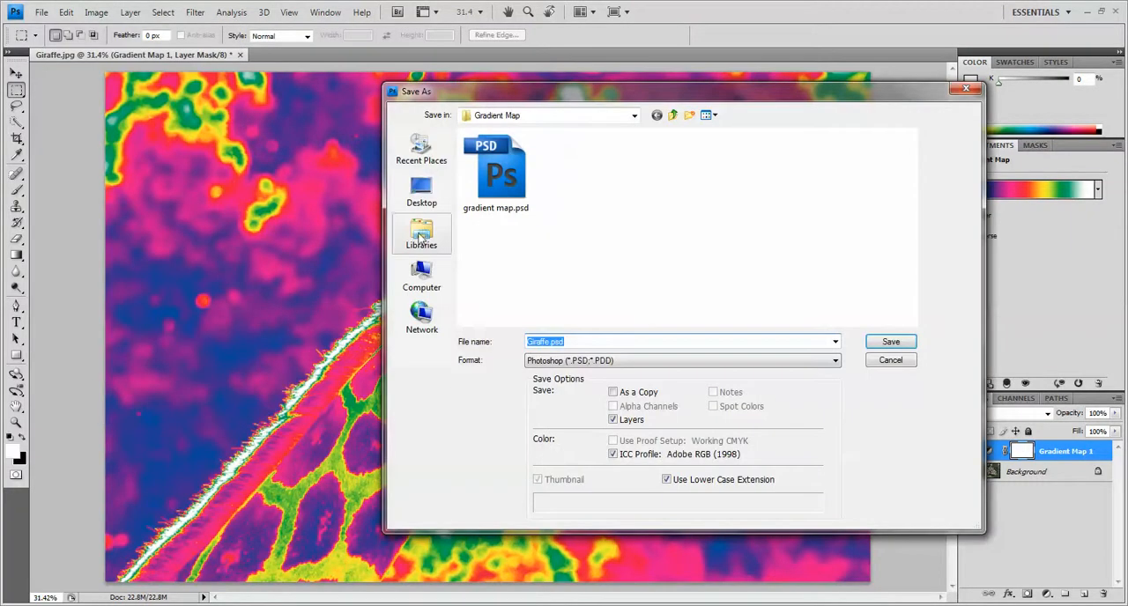
pyautogui.write('Gra')
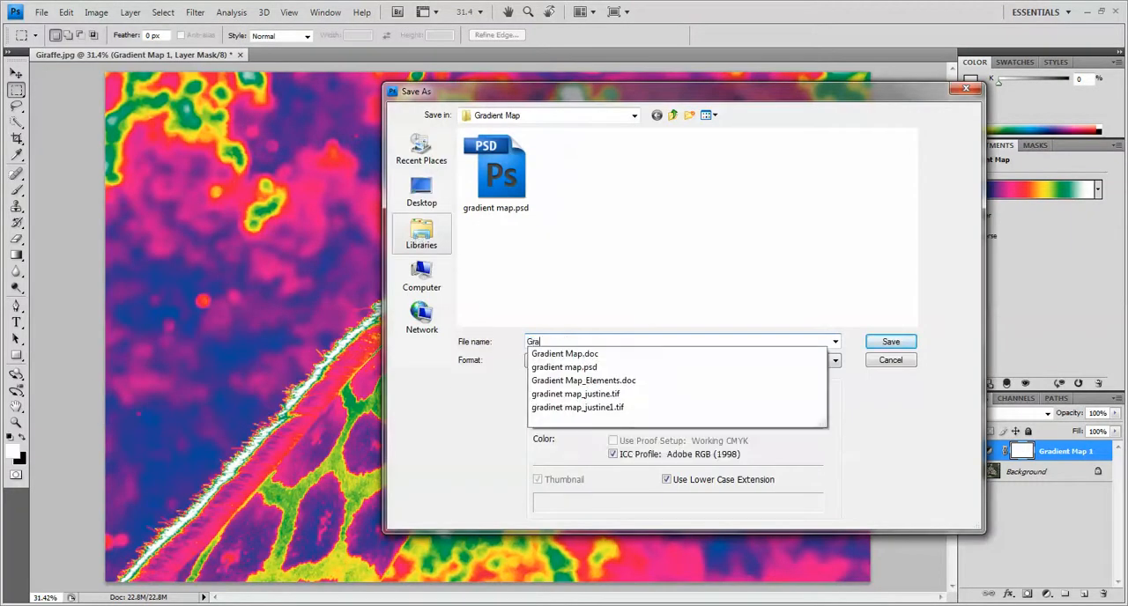
pyautogui.write('dient')
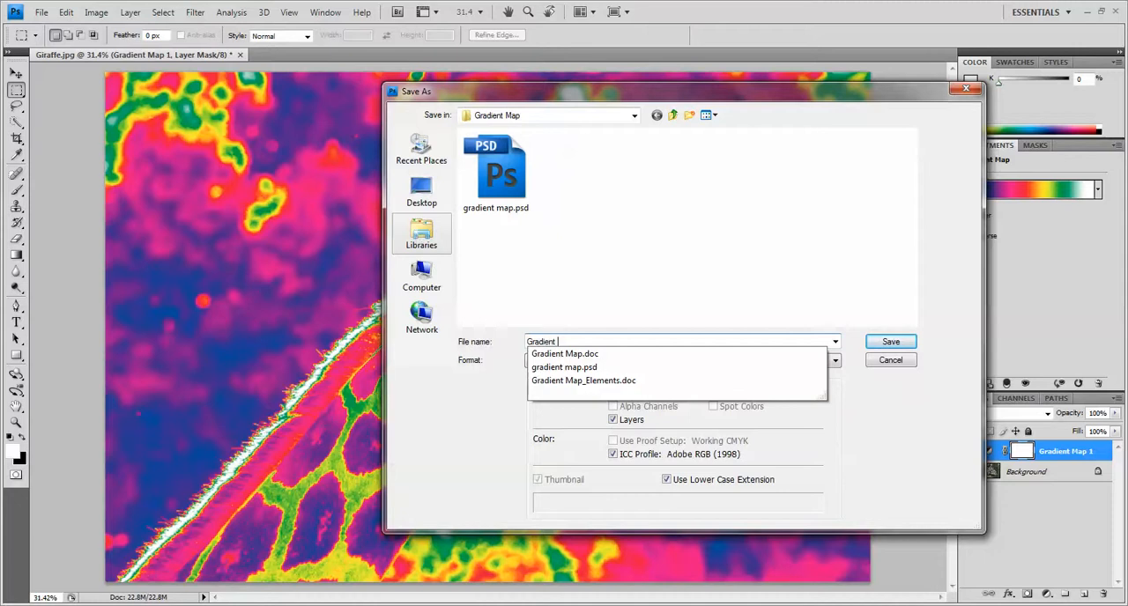
pyautogui.write(' Map Justine')
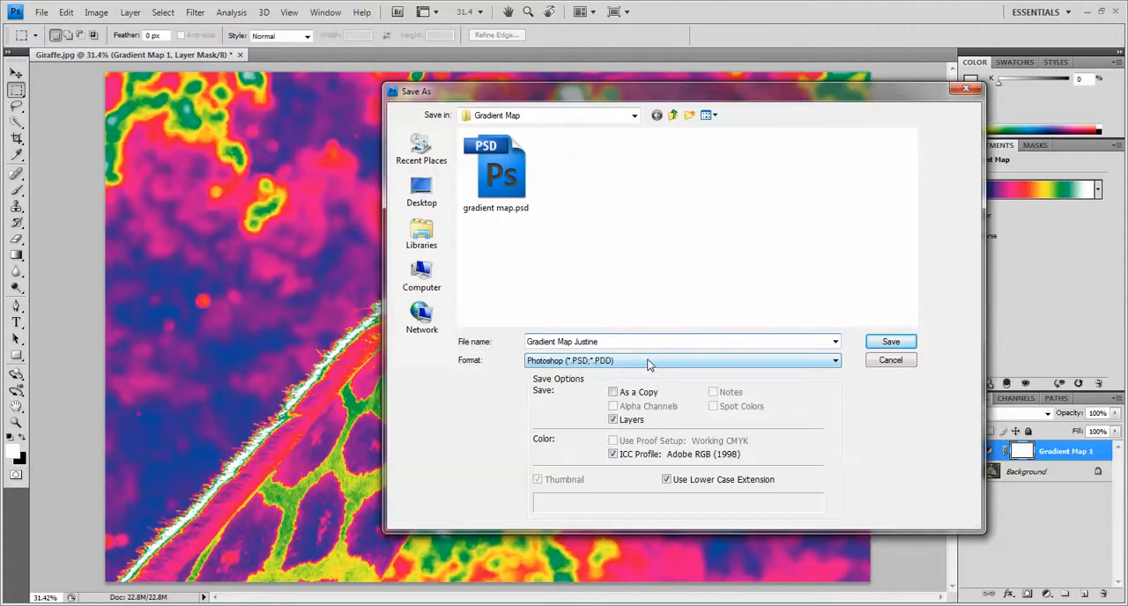
pyautogui.click(878, 344)
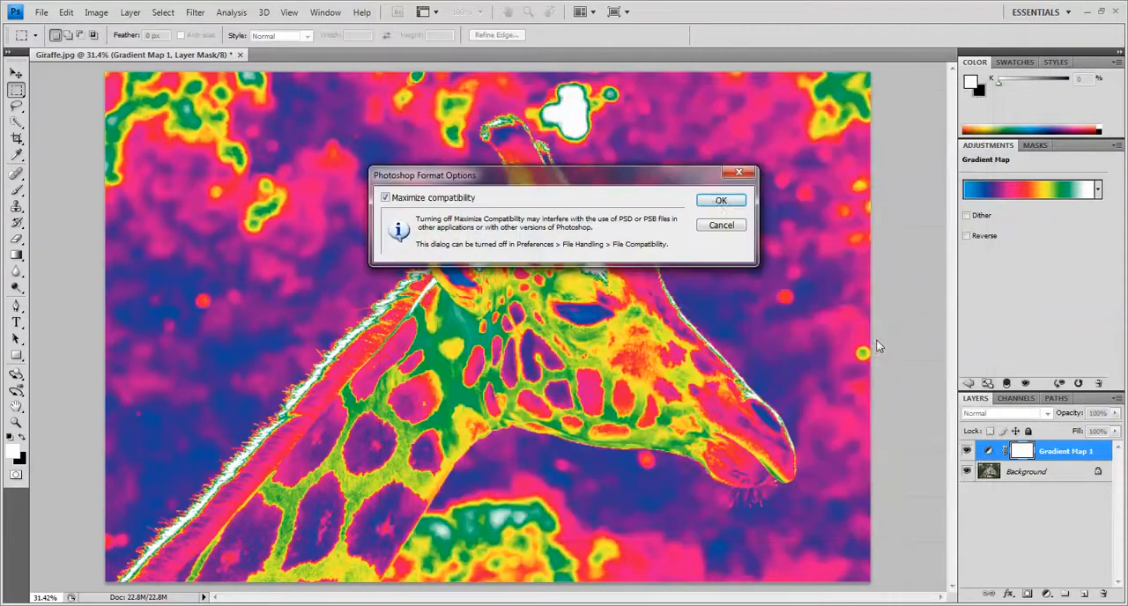
pyautogui.click(716, 201)
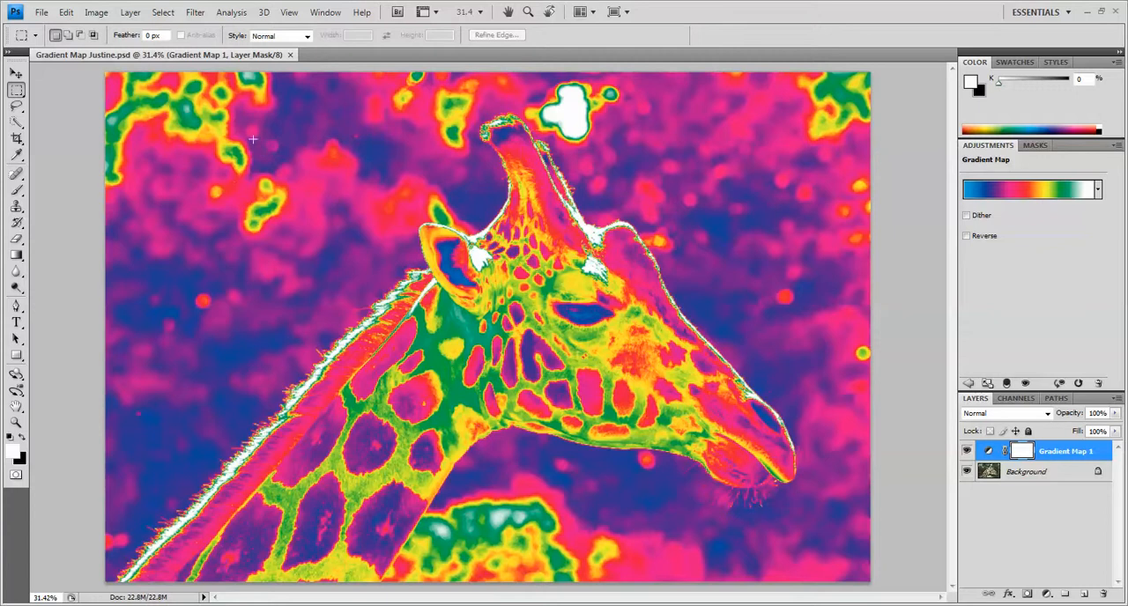
# Save a JPEG copy of the image under the same file name, with the quality set to 6 (Medium).
pyautogui.click(41, 12)
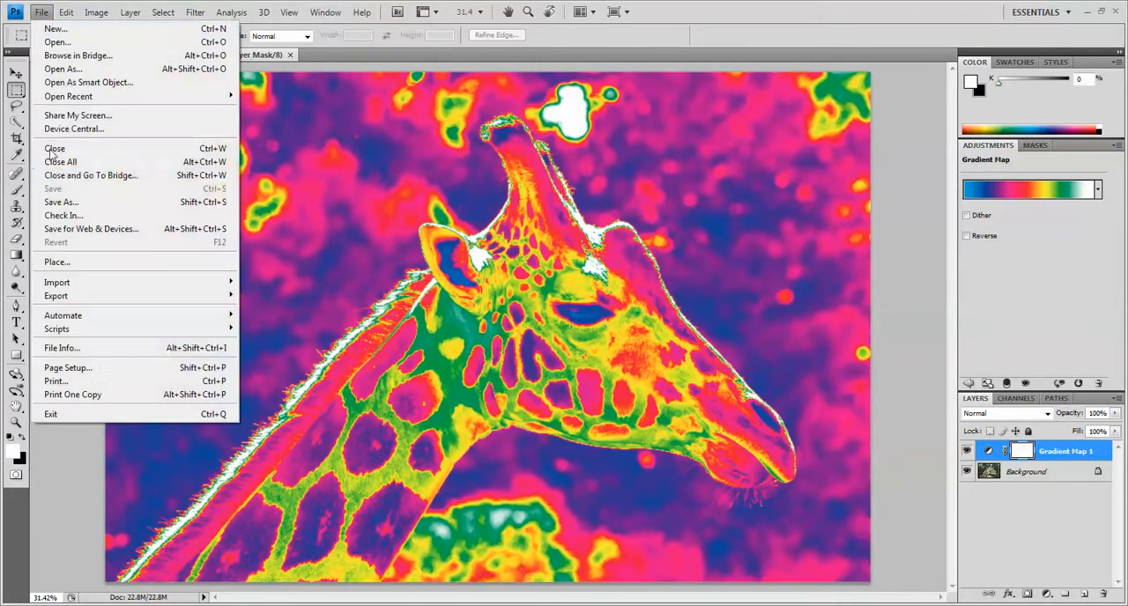
pyautogui.click(79, 204)
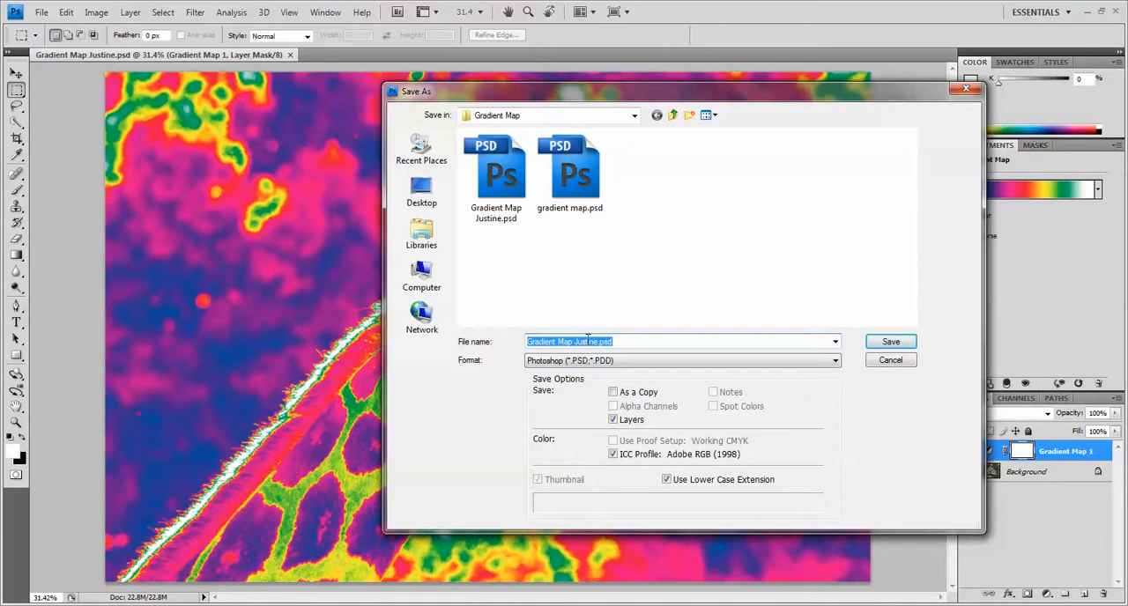
pyautogui.click(834, 362)
pyautogui.click(803, 454)
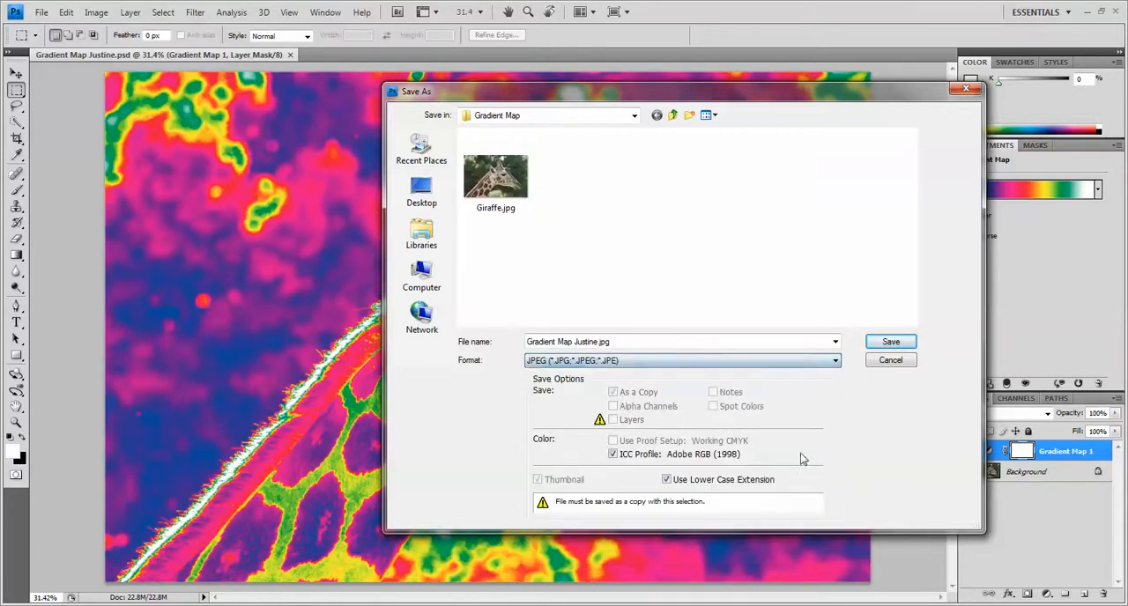
pyautogui.click(886, 343)
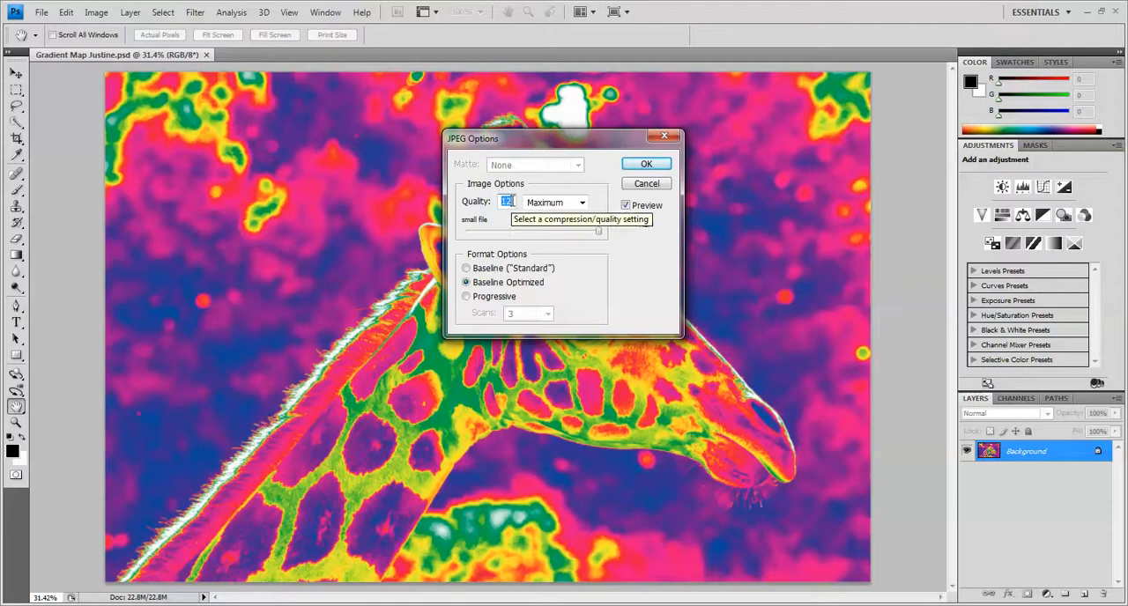
pyautogui.write('6')
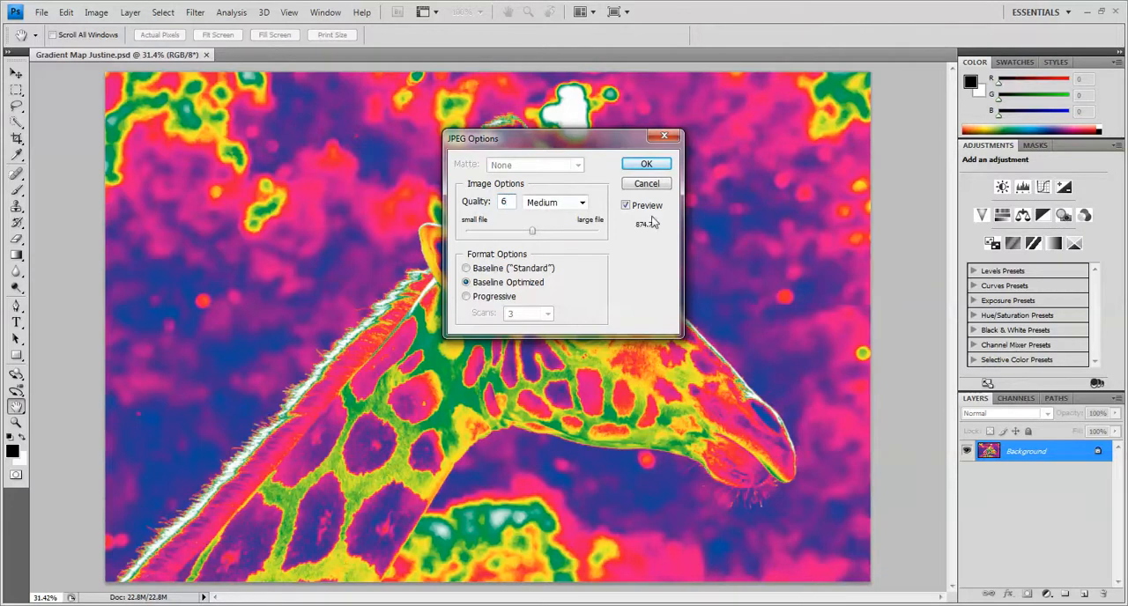